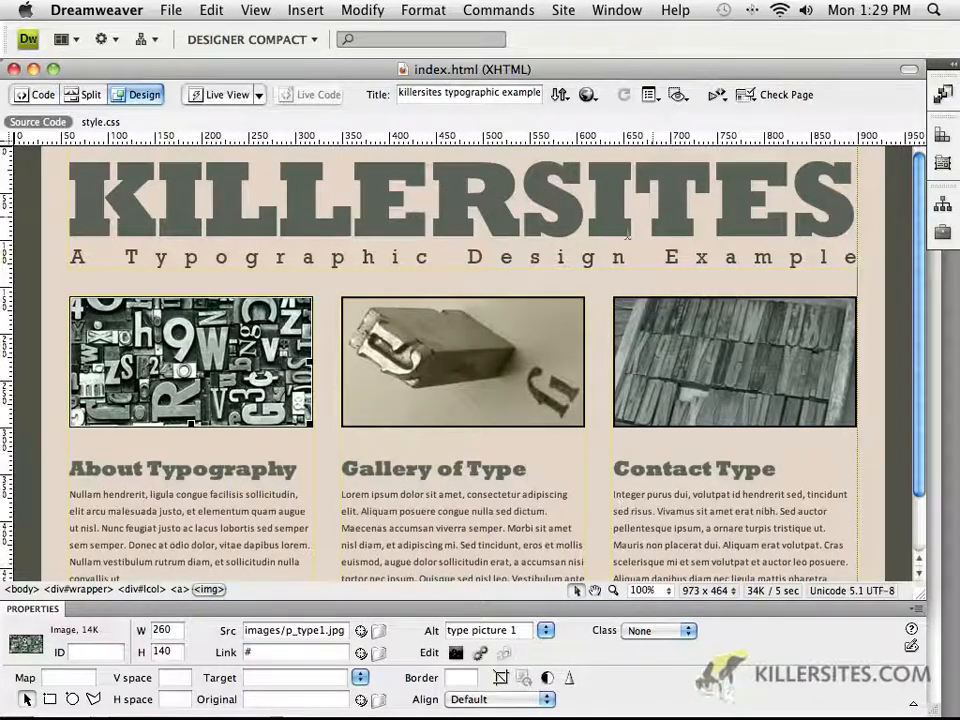
Step: Create a new folder named web in the root of the site
{"action": "left_click", "coordinate": [939, 210]}
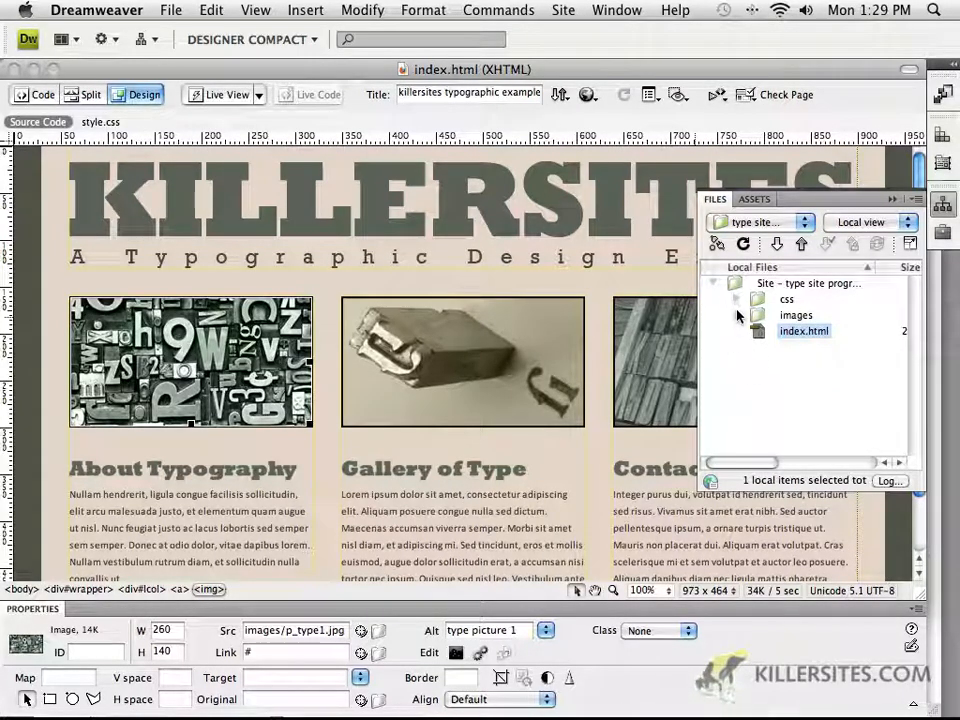
{"action": "left_click", "coordinate": [946, 208]}
{"action": "left_click", "coordinate": [946, 208]}
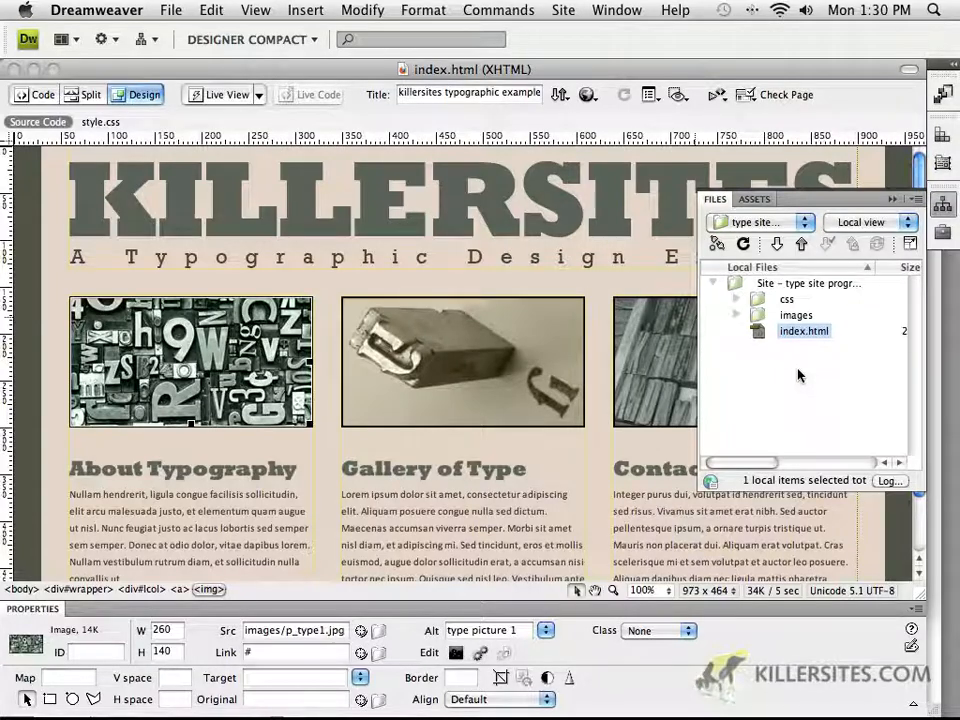
{"action": "right_click", "coordinate": [737, 285]}
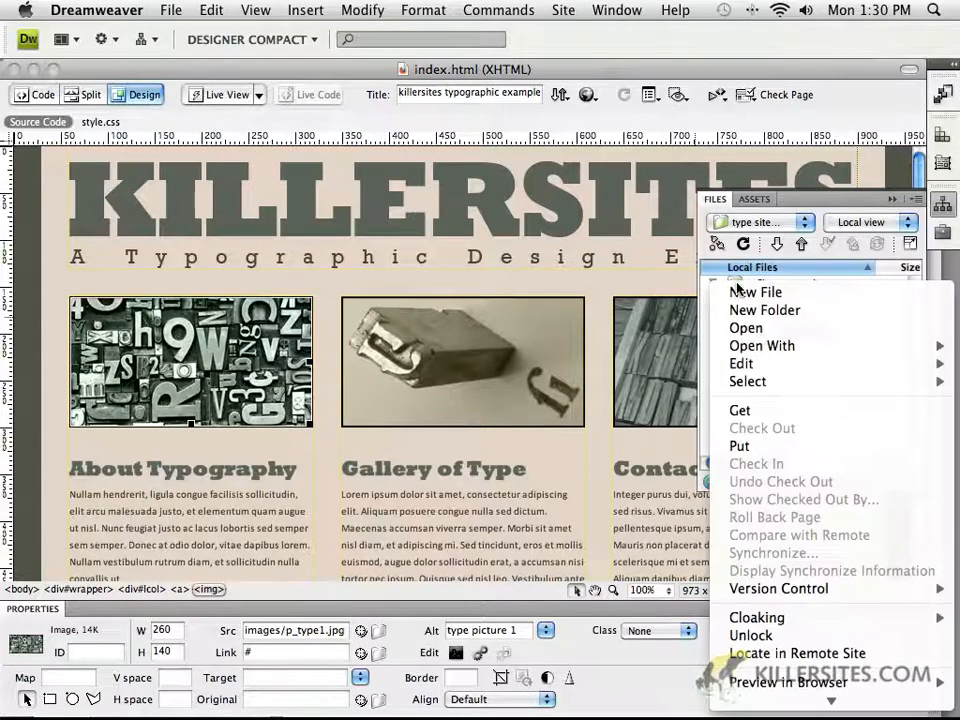
{"action": "left_click", "coordinate": [737, 310]}
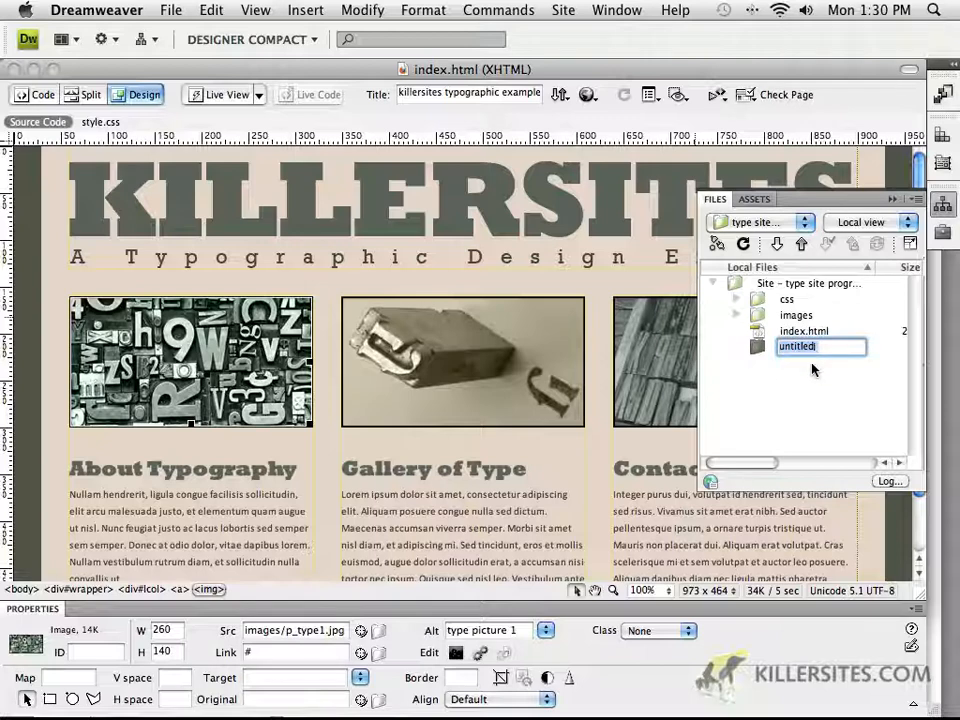
{"action": "type", "text": "wel"}
{"action": "key", "text": "Return"}
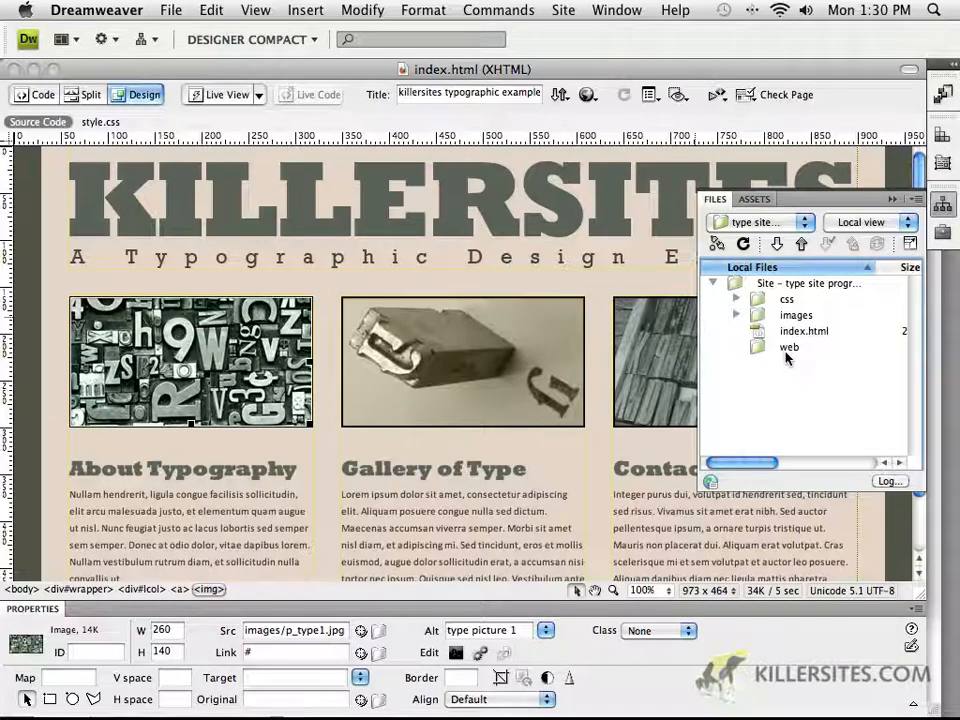
Step: Create a new page named about.html inside the web folder
{"action": "left_click", "coordinate": [757, 350]}
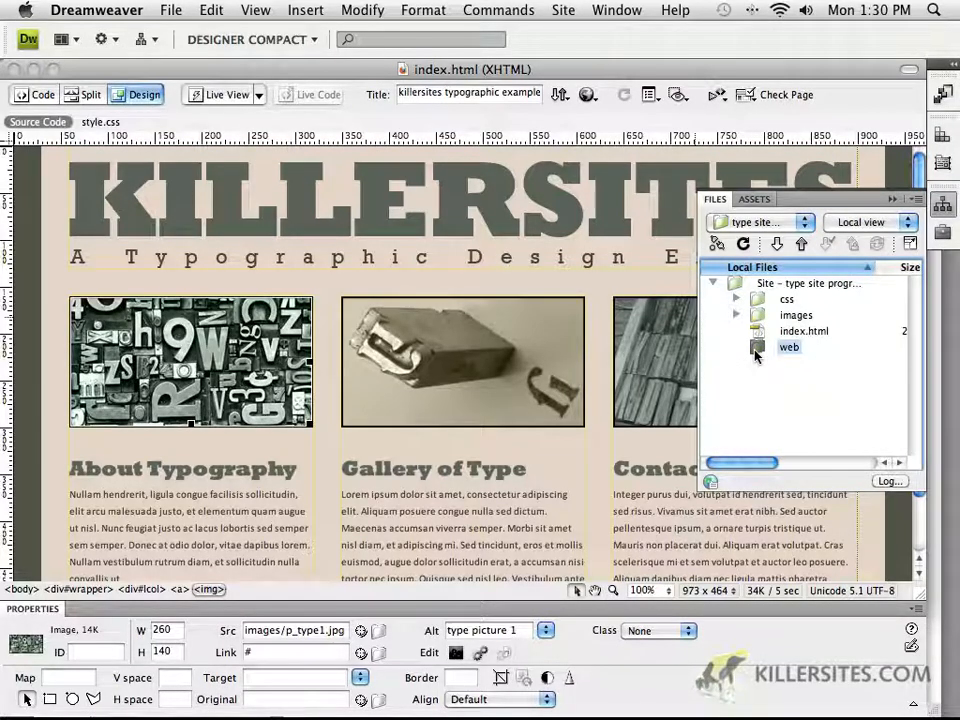
{"action": "right_click", "coordinate": [757, 352]}
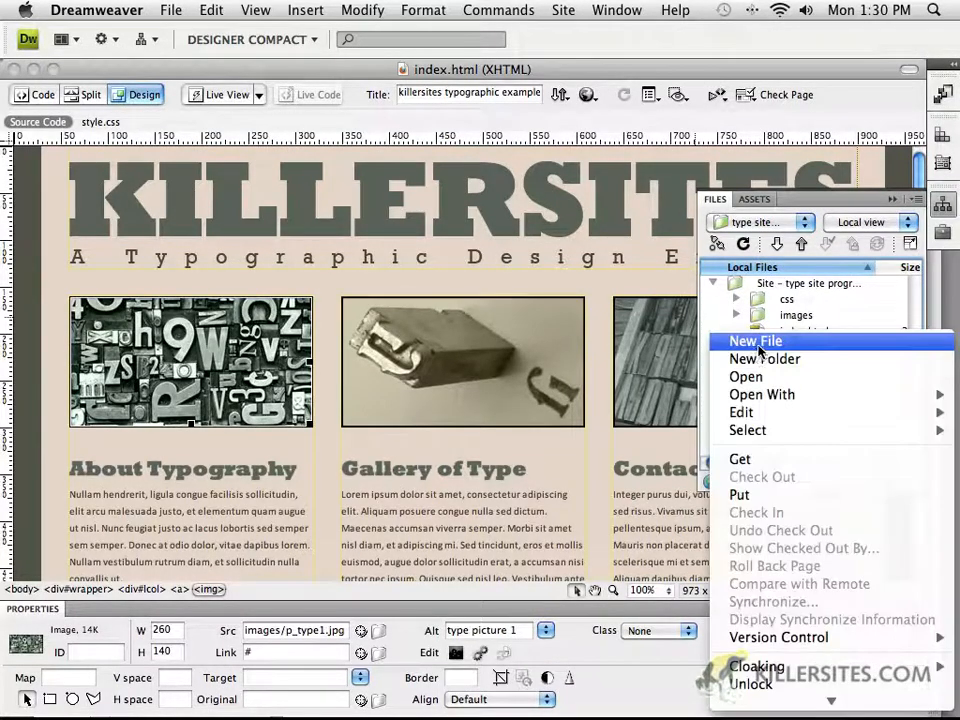
{"action": "left_click", "coordinate": [758, 353]}
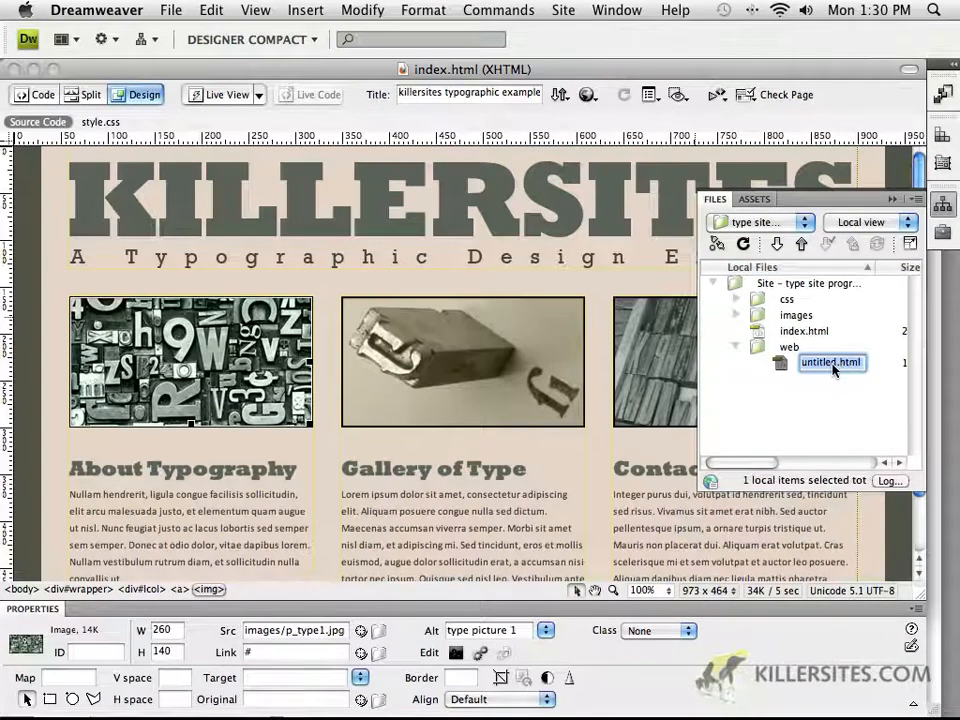
{"action": "left_click", "coordinate": [835, 362]}
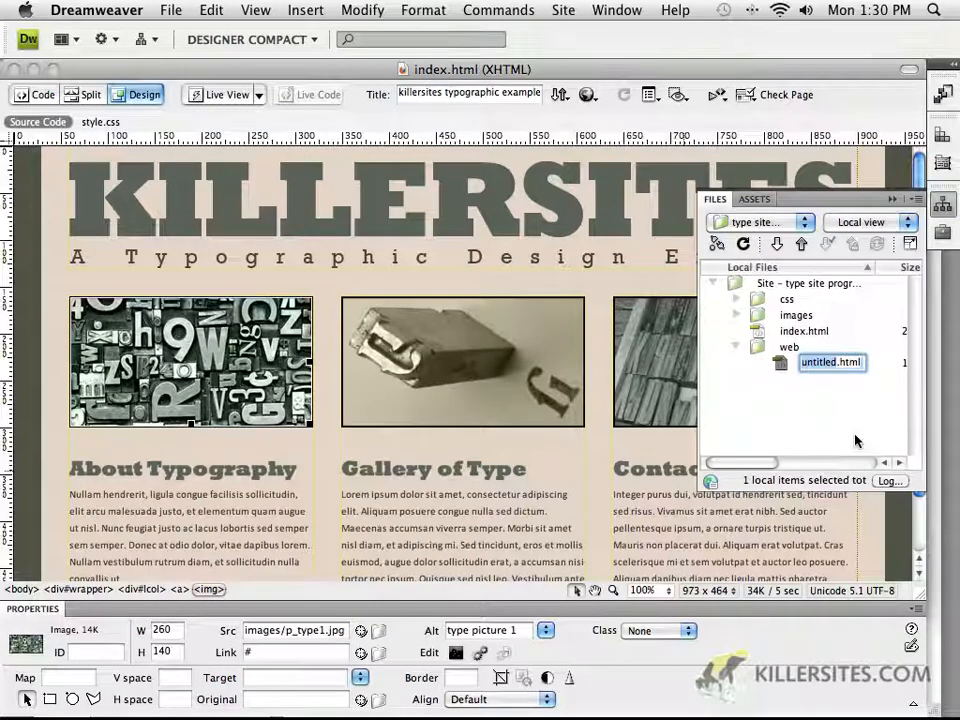
{"action": "type", "text": "about"}
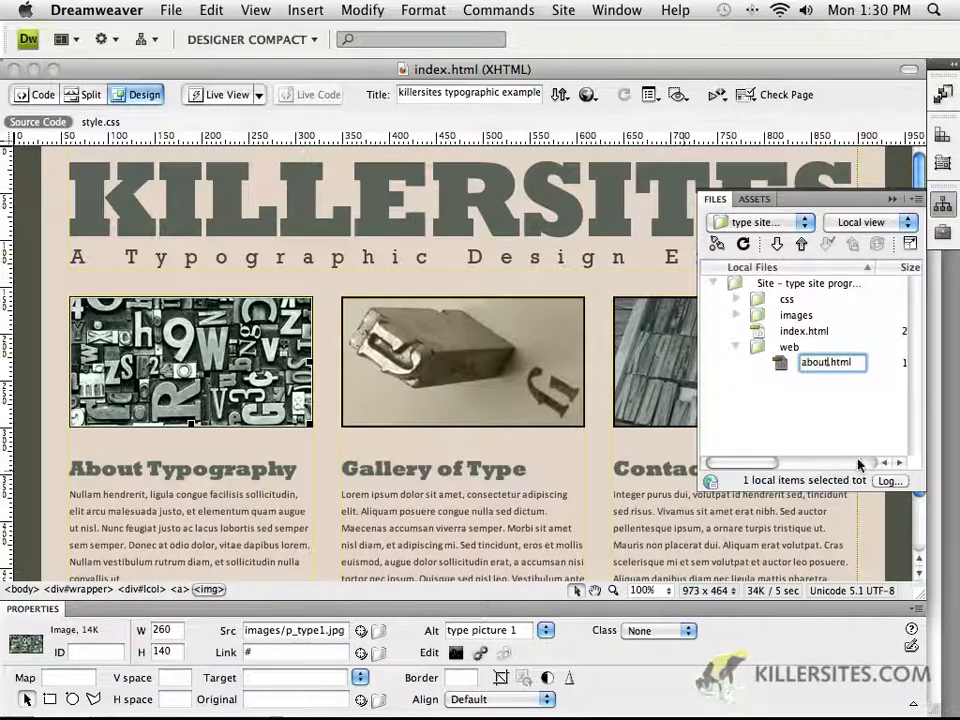
{"action": "key", "text": "Return"}
Step: Add a page named gallery.html to the web folder
{"action": "right_click", "coordinate": [714, 352]}
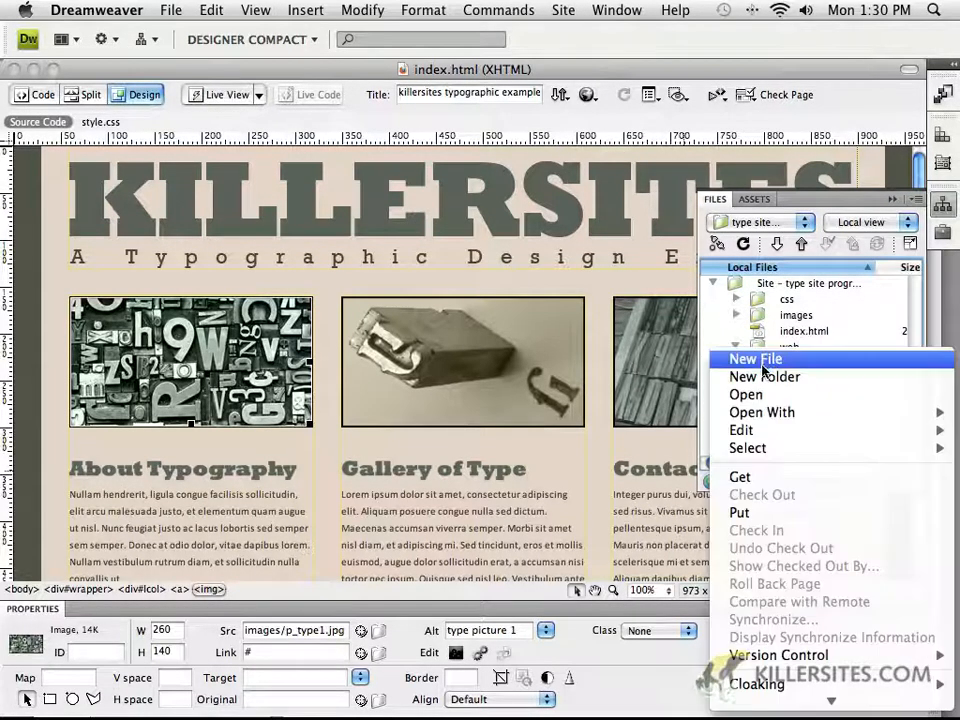
{"action": "left_click", "coordinate": [764, 362]}
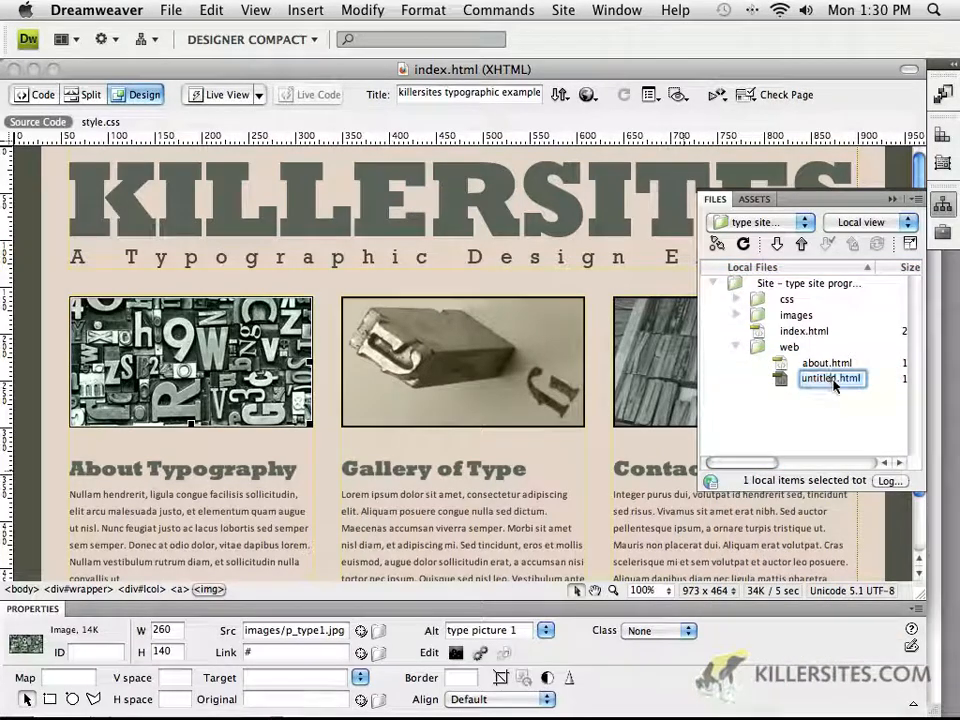
{"action": "type", "text": "gallery"}
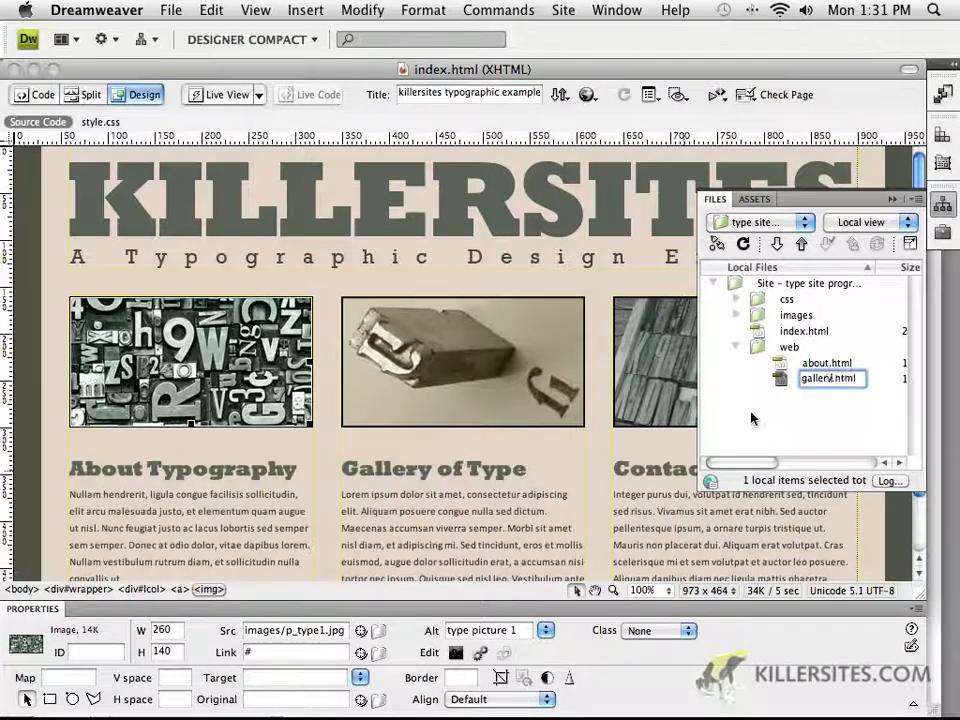
{"action": "key", "text": "Return"}
Step: Add a page named contact.html to the web folder
{"action": "right_click", "coordinate": [757, 350]}
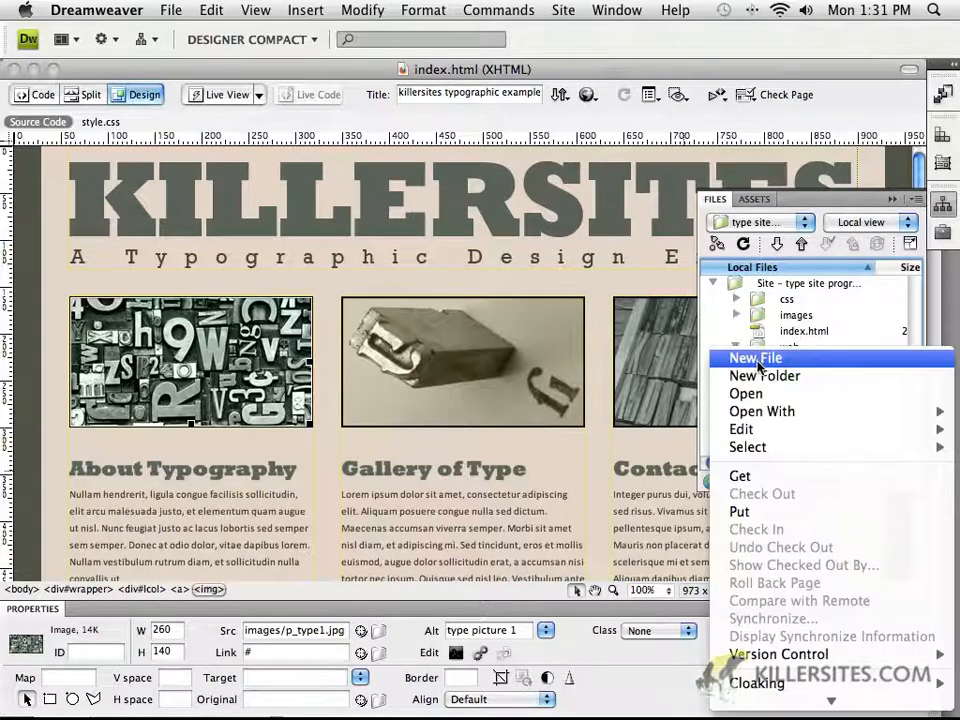
{"action": "left_click", "coordinate": [757, 357]}
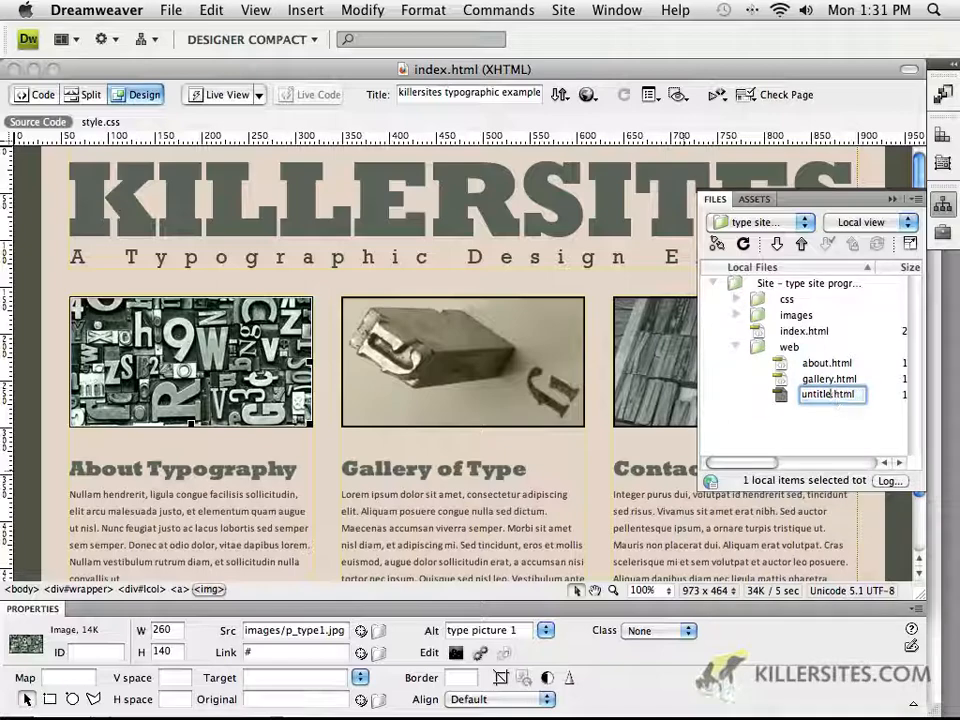
{"action": "type", "text": "l"}
{"action": "type", "text": "contact"}
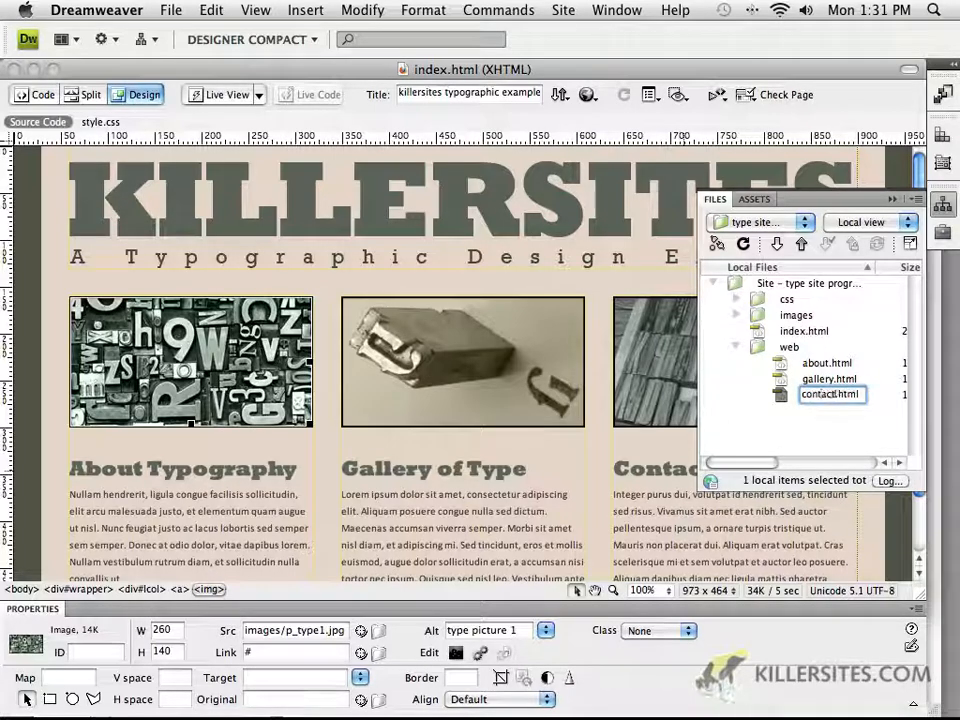
{"action": "left_click", "coordinate": [842, 435]}
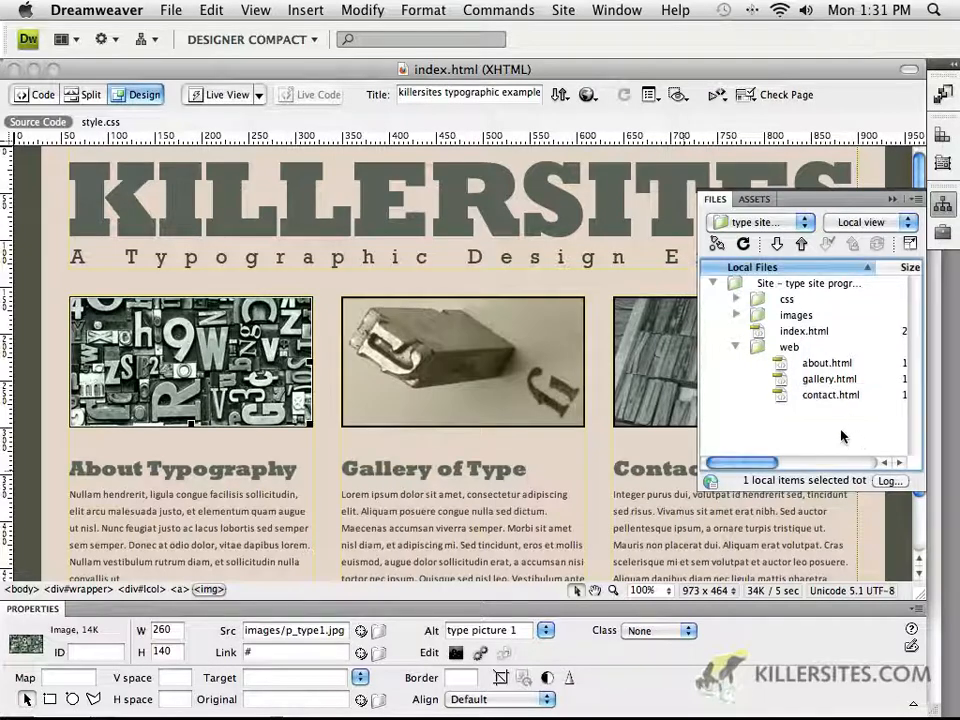
Step: Check the contents of the web folder, view the about.html page and close it again
{"action": "left_click", "coordinate": [735, 347]}
{"action": "left_click", "coordinate": [735, 347]}
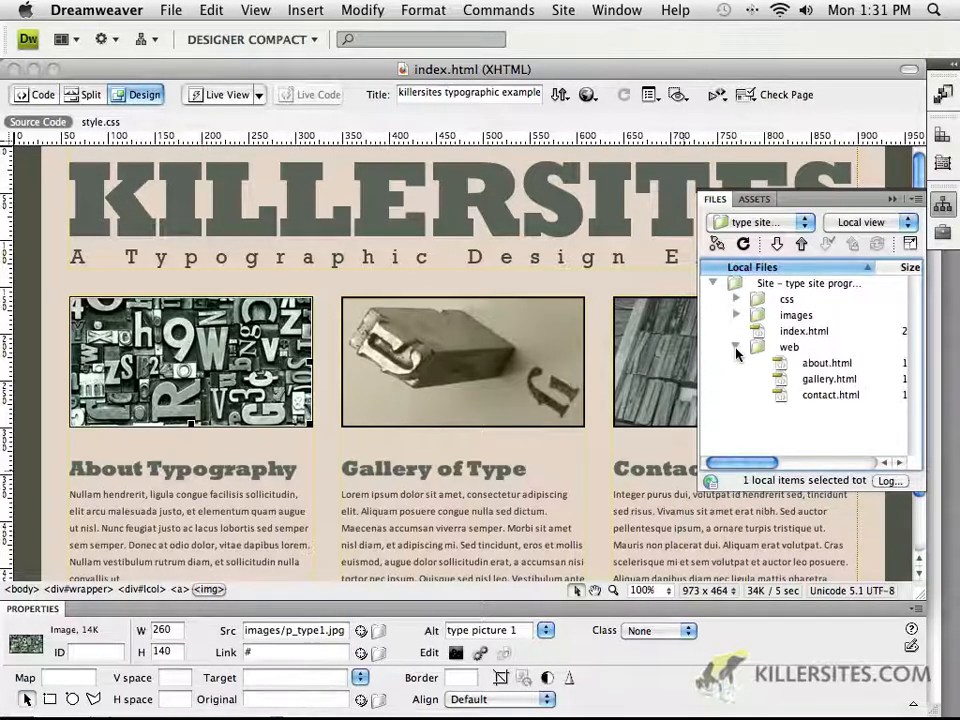
{"action": "left_click", "coordinate": [736, 348]}
{"action": "left_click", "coordinate": [736, 348]}
{"action": "left_click", "coordinate": [736, 348]}
{"action": "left_click", "coordinate": [736, 348]}
{"action": "double_click", "coordinate": [783, 366]}
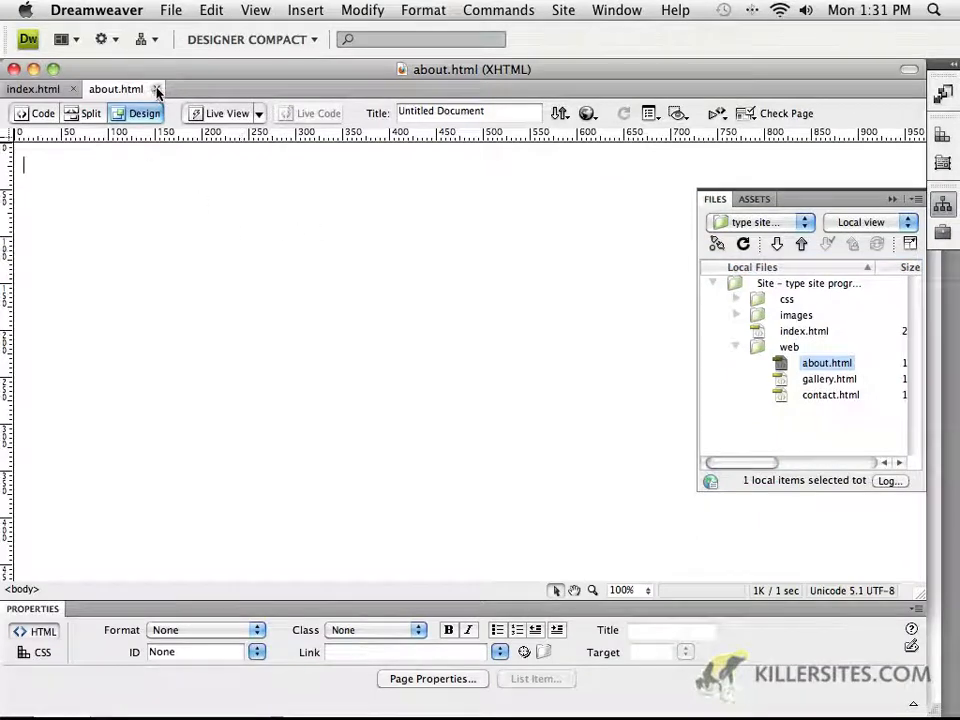
{"action": "left_click", "coordinate": [156, 89]}
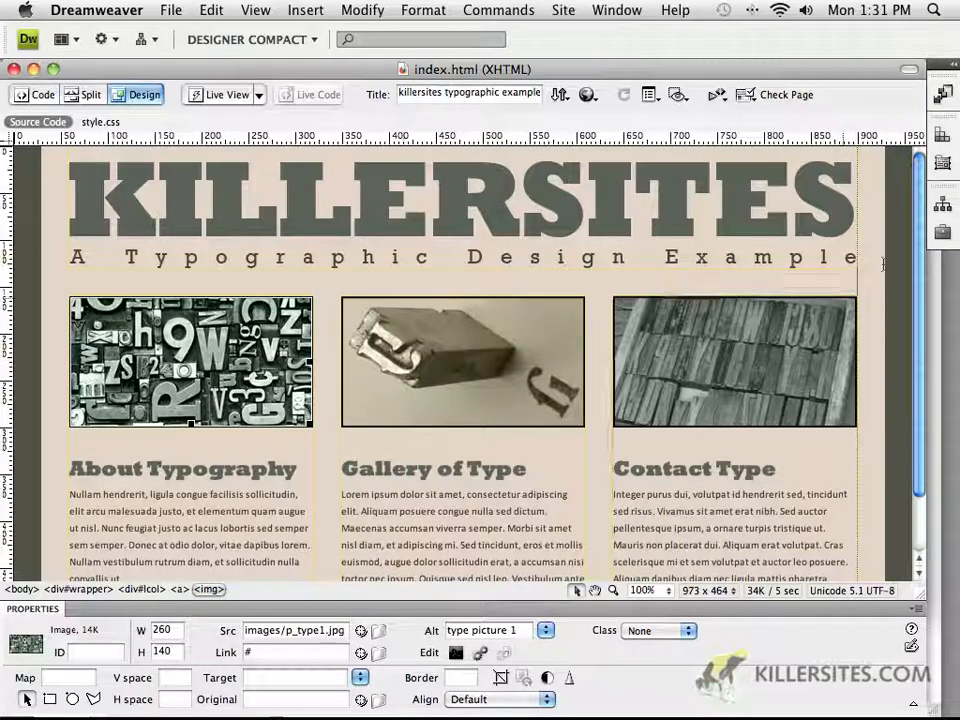
Step: Detach the Files panel from the dock as an expanded floating panel, clear of the first two images
{"action": "left_click", "coordinate": [943, 203]}
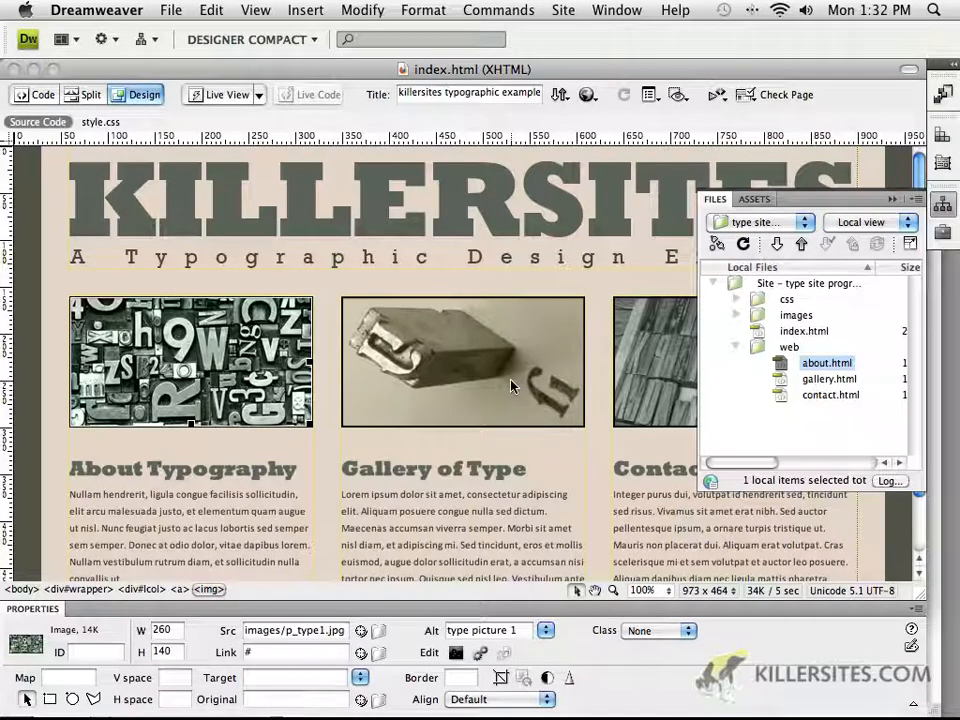
{"action": "left_click", "coordinate": [244, 400]}
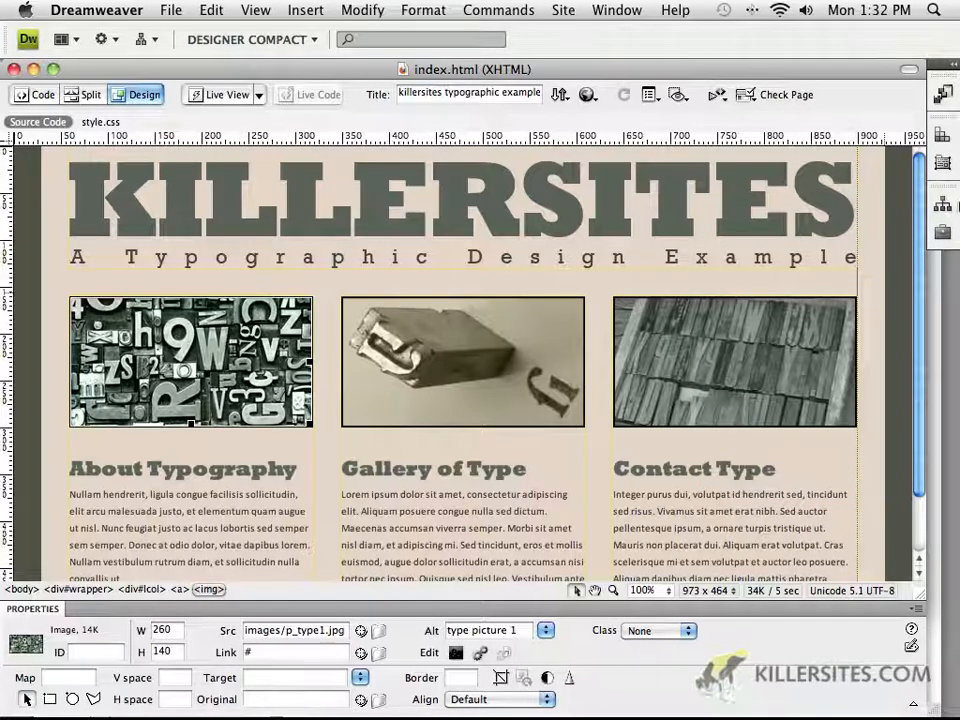
{"action": "left_click", "coordinate": [944, 204]}
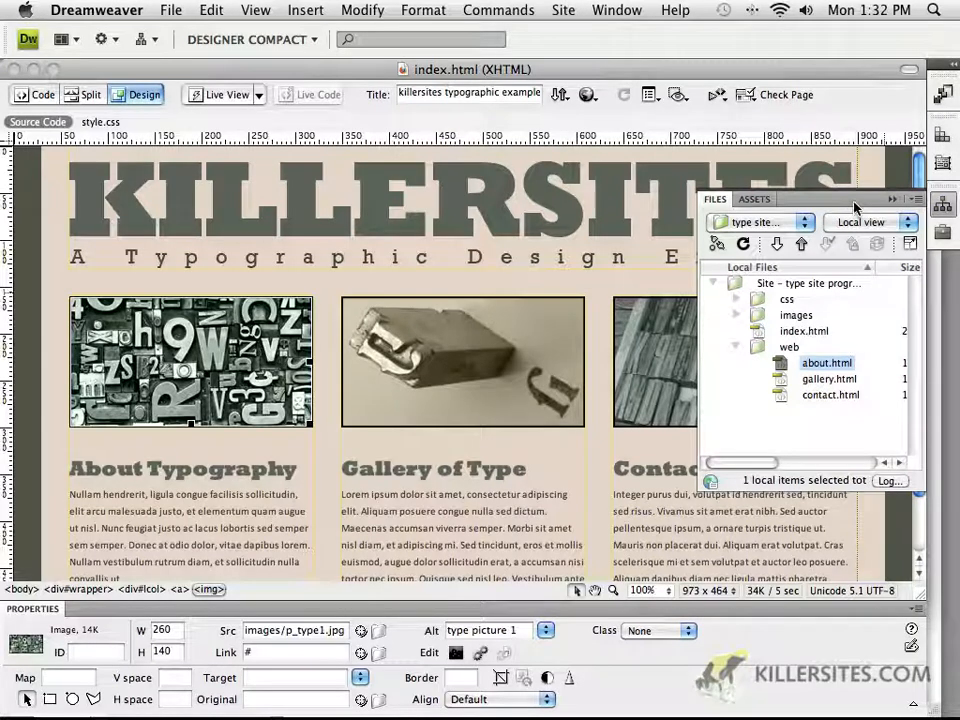
{"action": "left_click", "coordinate": [946, 205]}
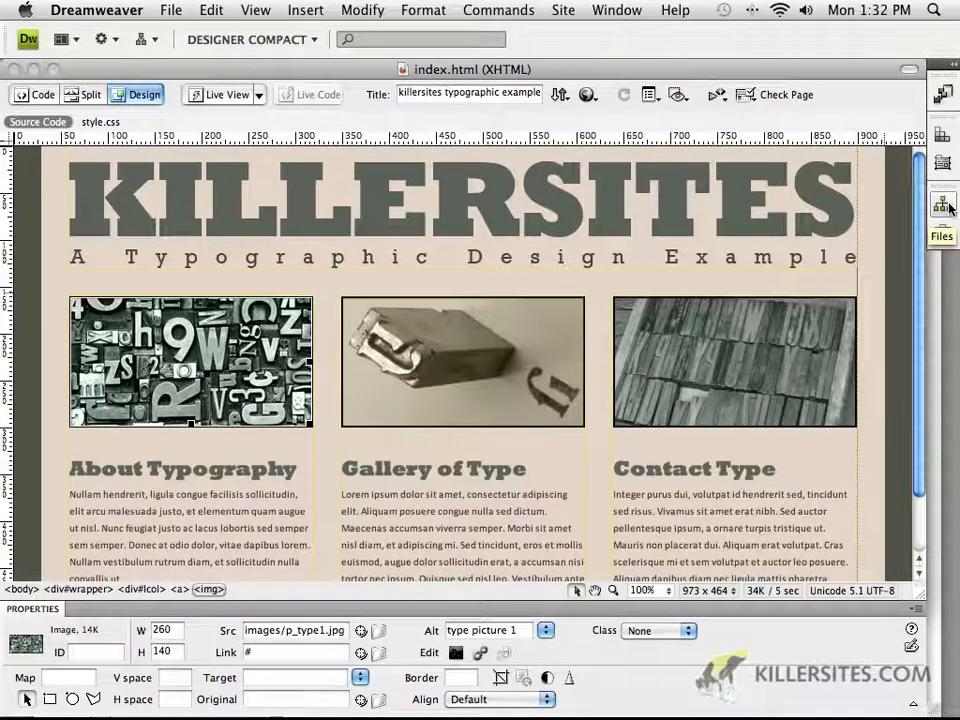
{"action": "left_click_drag", "start_coordinate": [949, 205], "coordinate": [810, 204]}
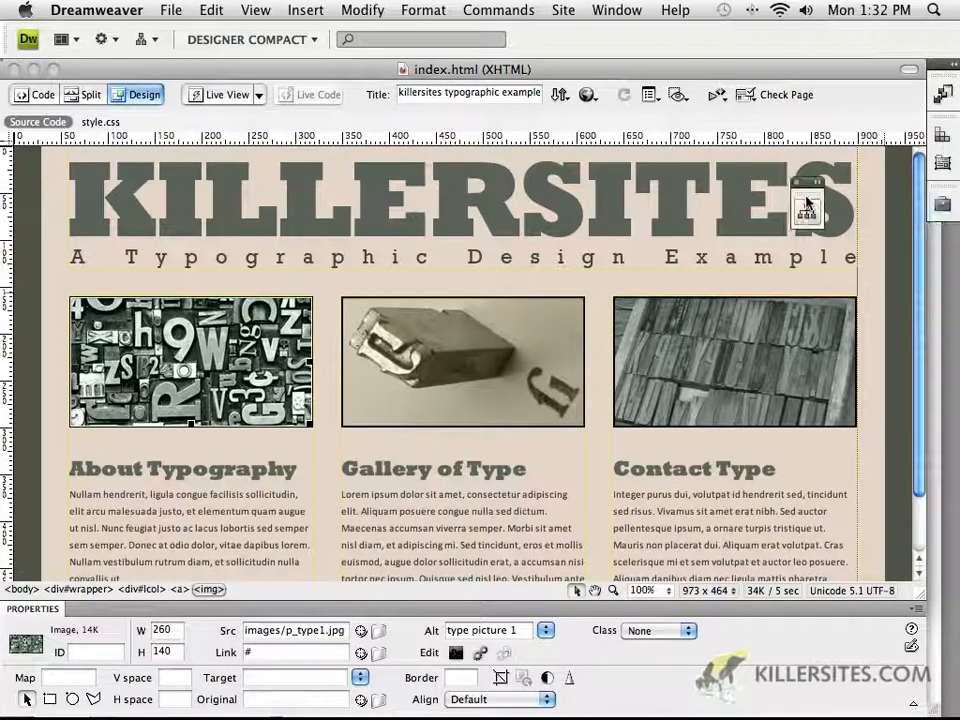
{"action": "left_click", "coordinate": [809, 183]}
{"action": "left_click_drag", "start_coordinate": [811, 183], "coordinate": [642, 98]}
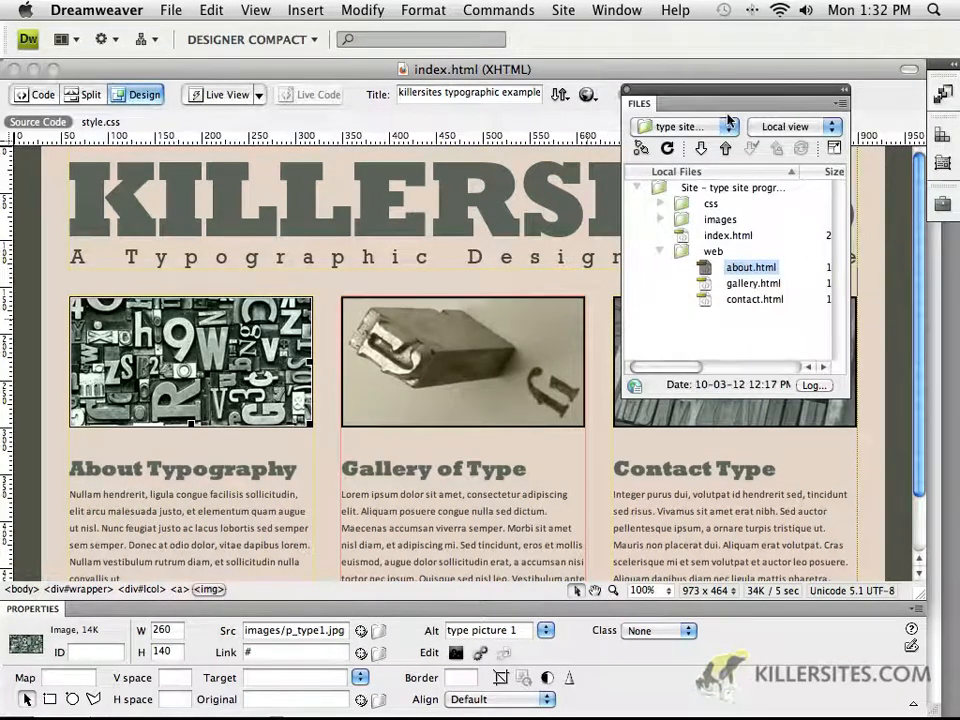
{"action": "left_click_drag", "start_coordinate": [731, 90], "coordinate": [804, 35]}
Step: Replace the placeholder link of the About Typography image with a link to web/about.html
{"action": "left_click", "coordinate": [207, 400]}
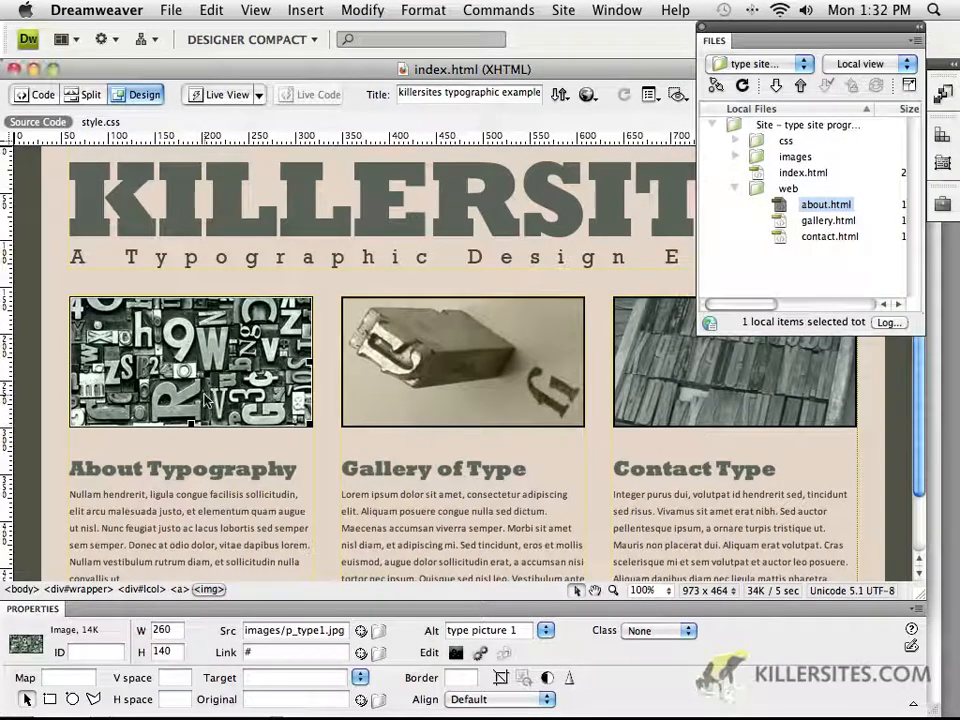
{"action": "left_click", "coordinate": [296, 651]}
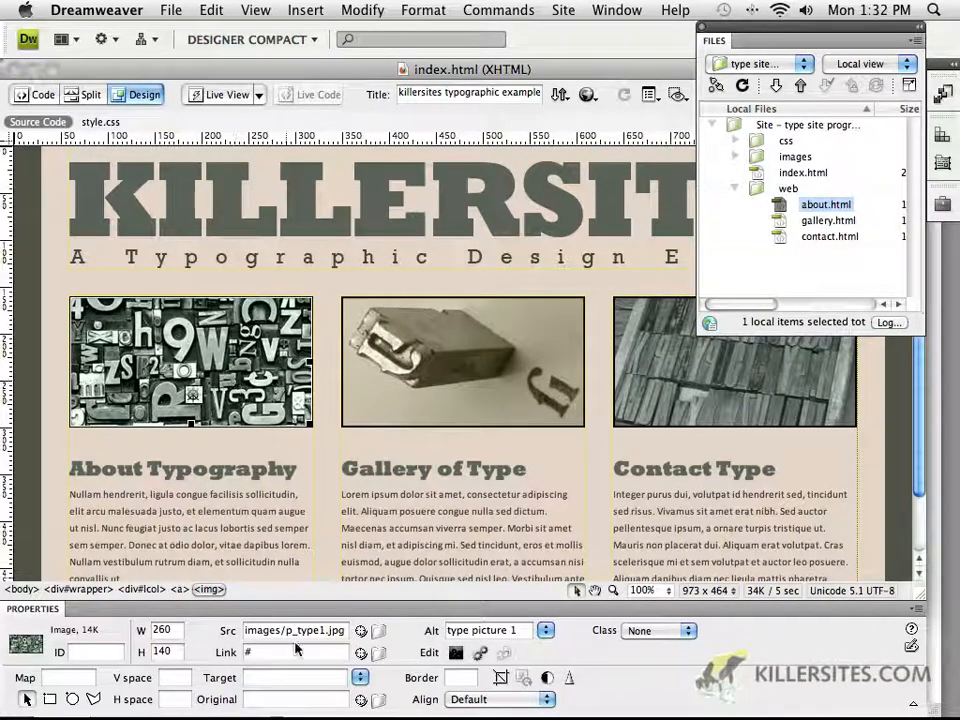
{"action": "left_click", "coordinate": [250, 652]}
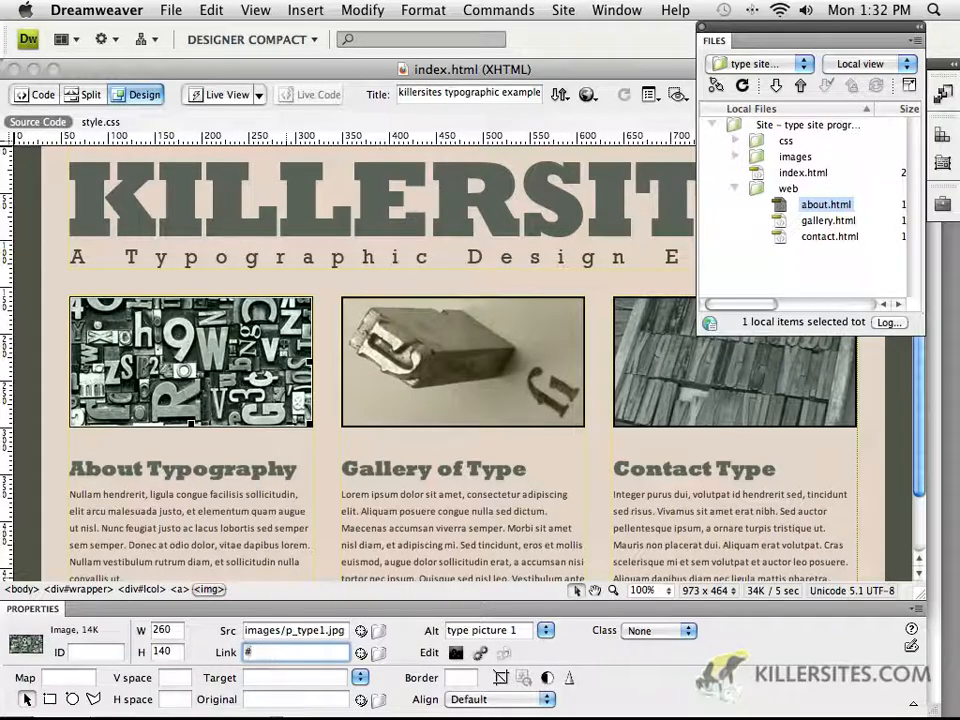
{"action": "key", "text": "BackSpace"}
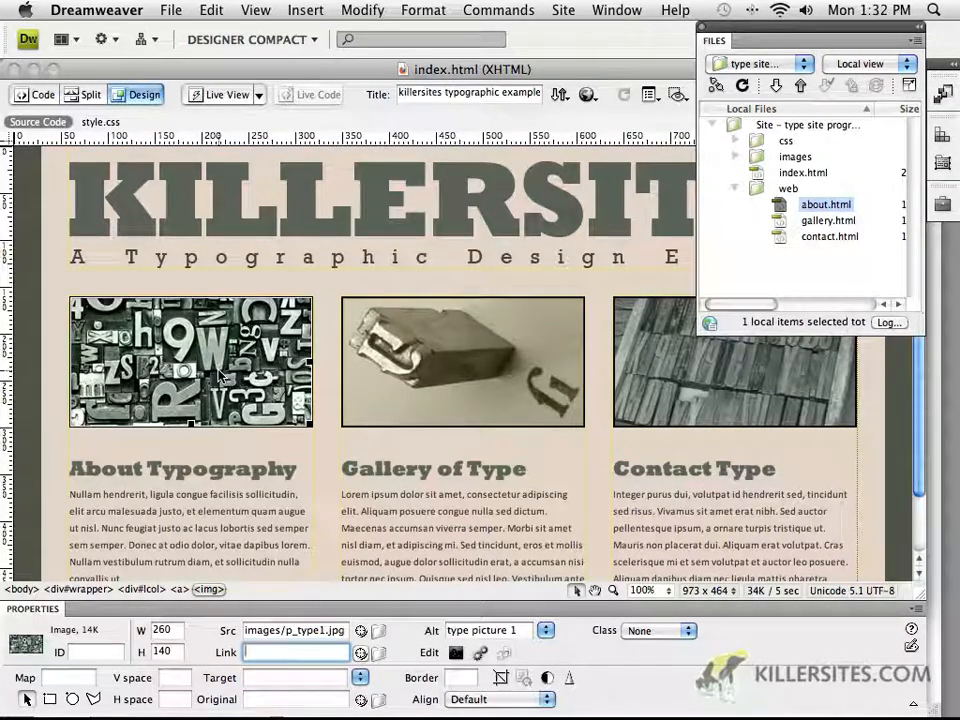
{"action": "left_click", "coordinate": [381, 656]}
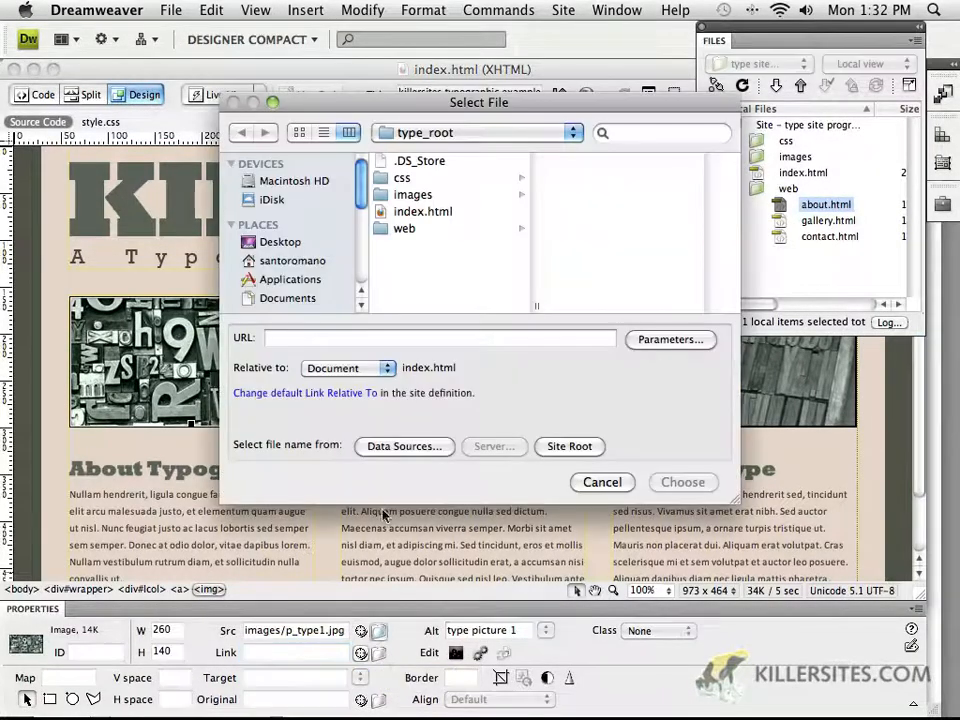
{"action": "left_click", "coordinate": [628, 486]}
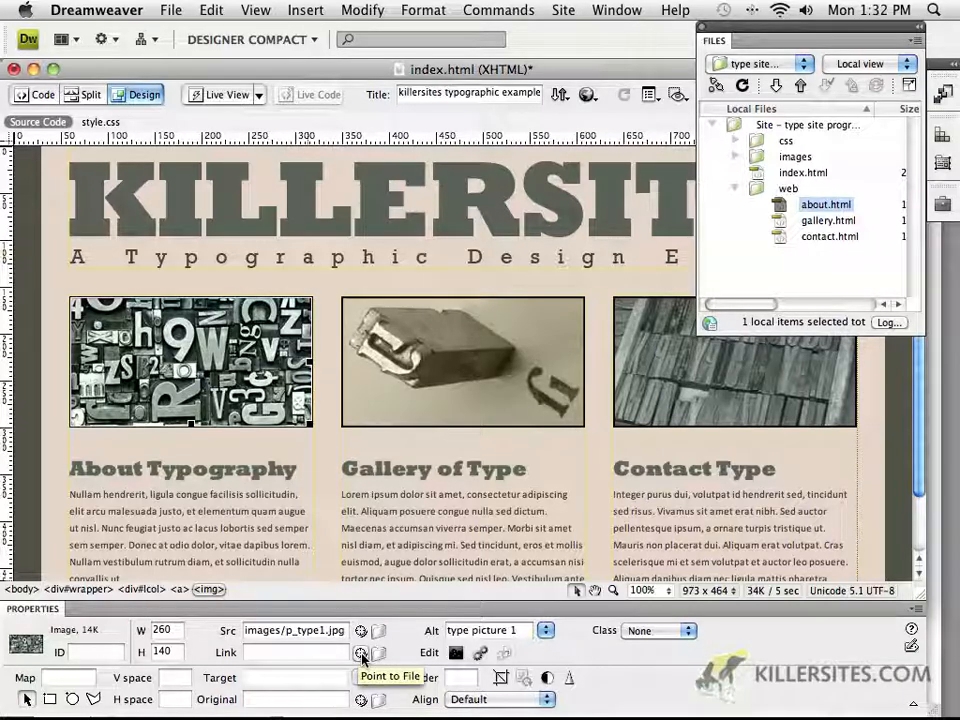
{"action": "left_click_drag", "start_coordinate": [362, 657], "coordinate": [722, 244]}
{"action": "left_click_drag", "start_coordinate": [766, 213], "coordinate": [779, 205]}
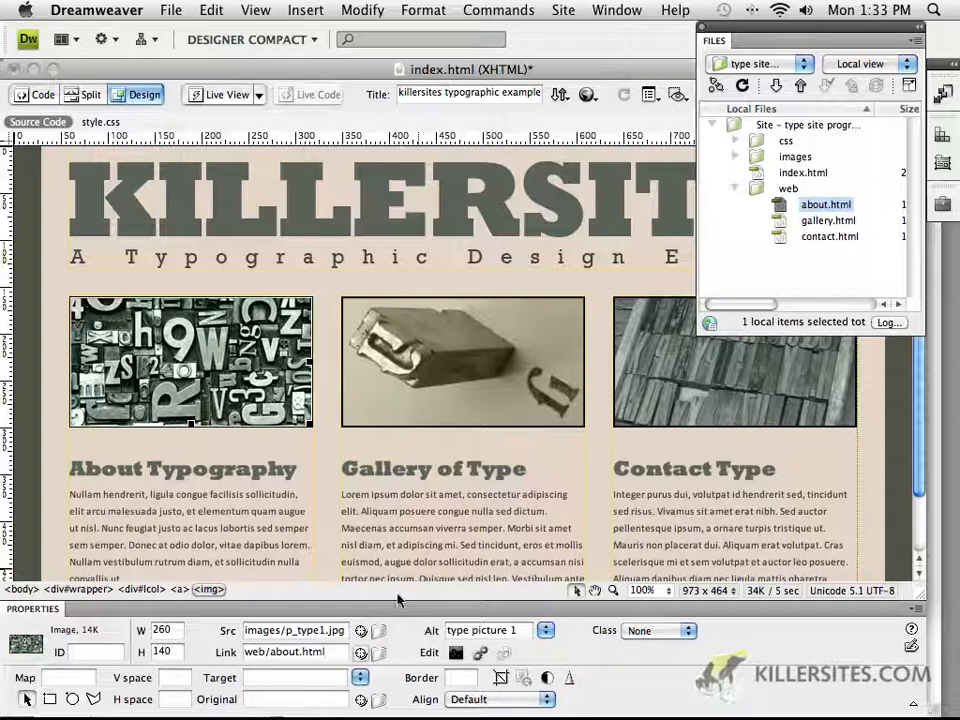
Step: Replace the placeholder link of the Gallery of Type image with a link to web/gallery.html
{"action": "left_click", "coordinate": [437, 373]}
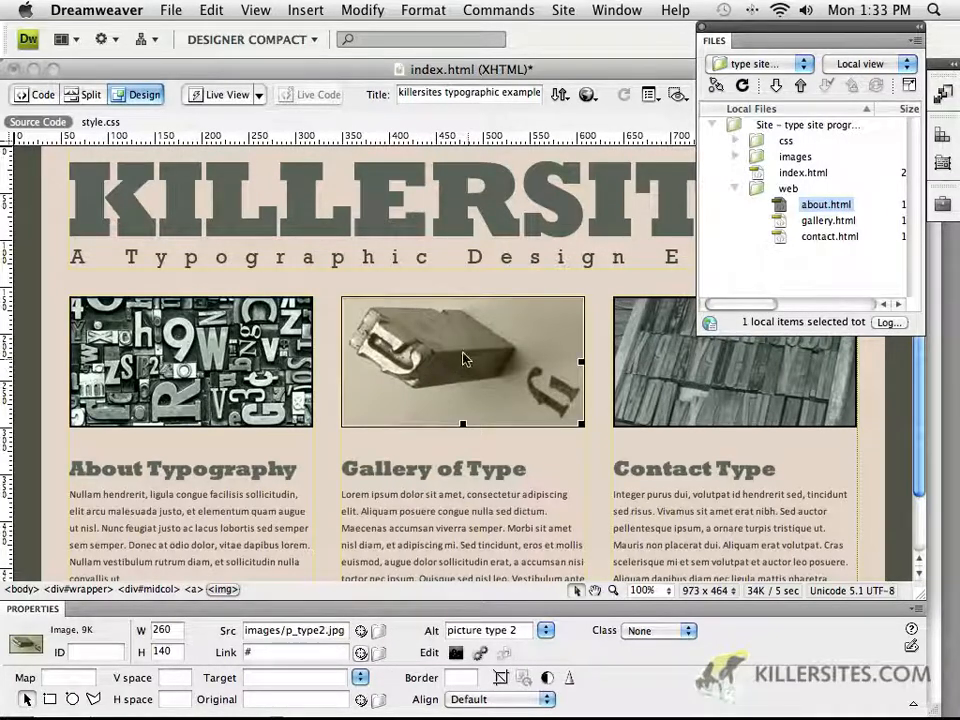
{"action": "left_click", "coordinate": [244, 653]}
{"action": "key", "text": "BackSpace"}
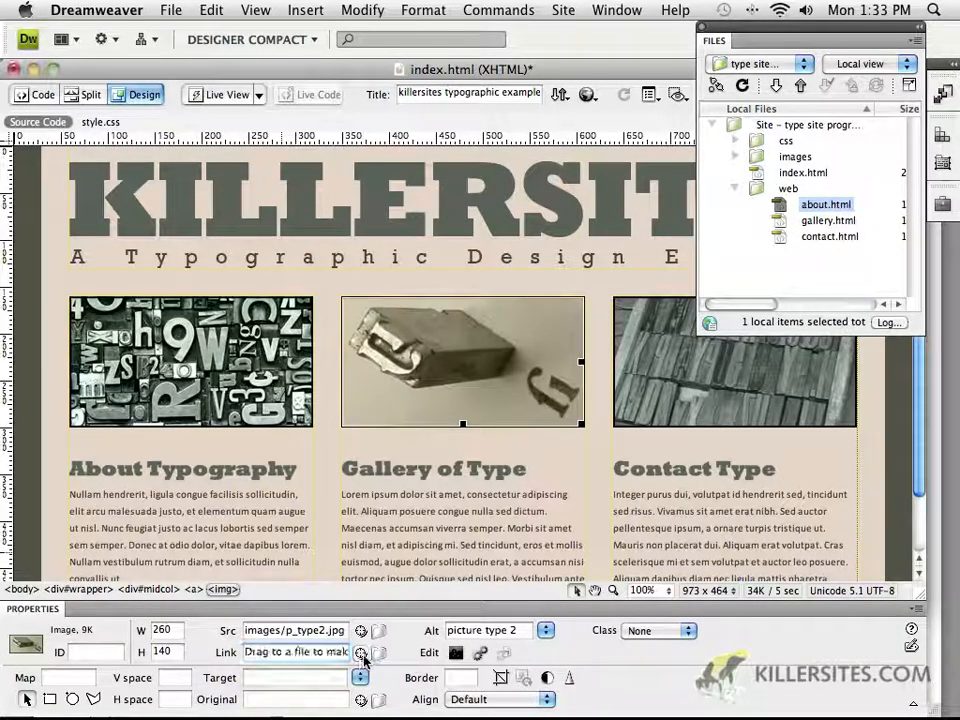
{"action": "left_click_drag", "start_coordinate": [361, 652], "coordinate": [779, 225]}
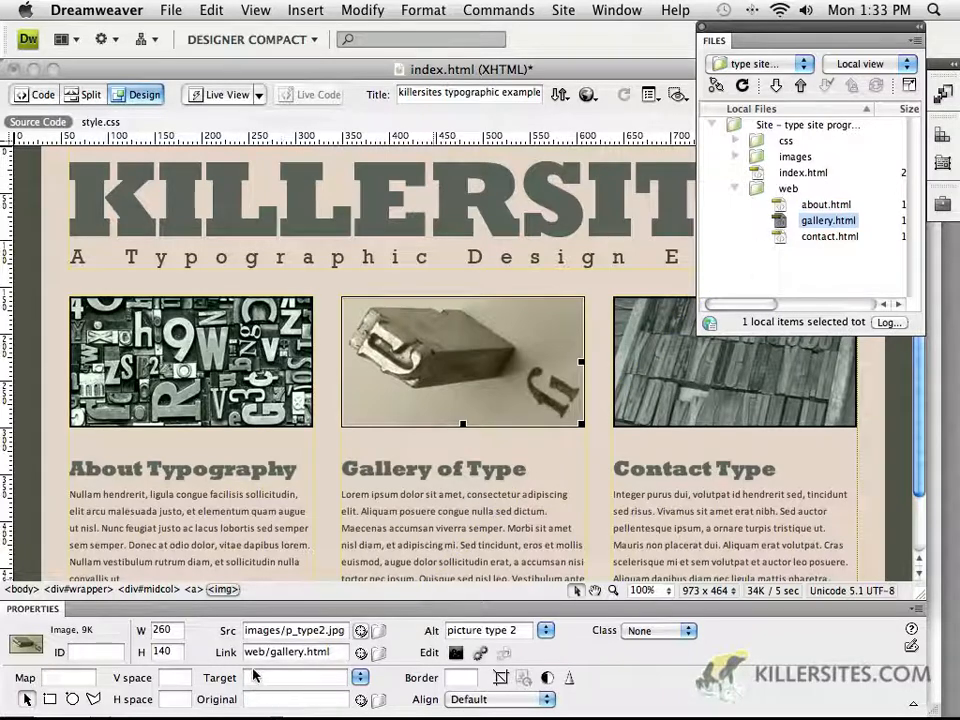
Step: Link the Contact Type image to web/contact.html in place of its placeholder and save the home page
{"action": "left_click", "coordinate": [722, 390]}
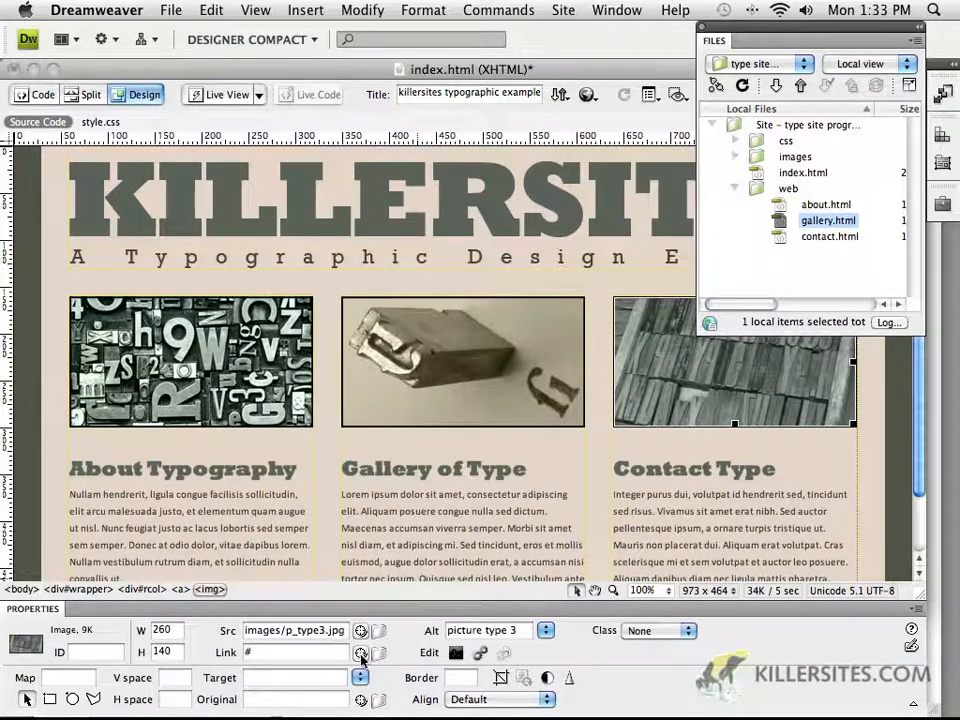
{"action": "left_click_drag", "start_coordinate": [360, 653], "coordinate": [777, 240]}
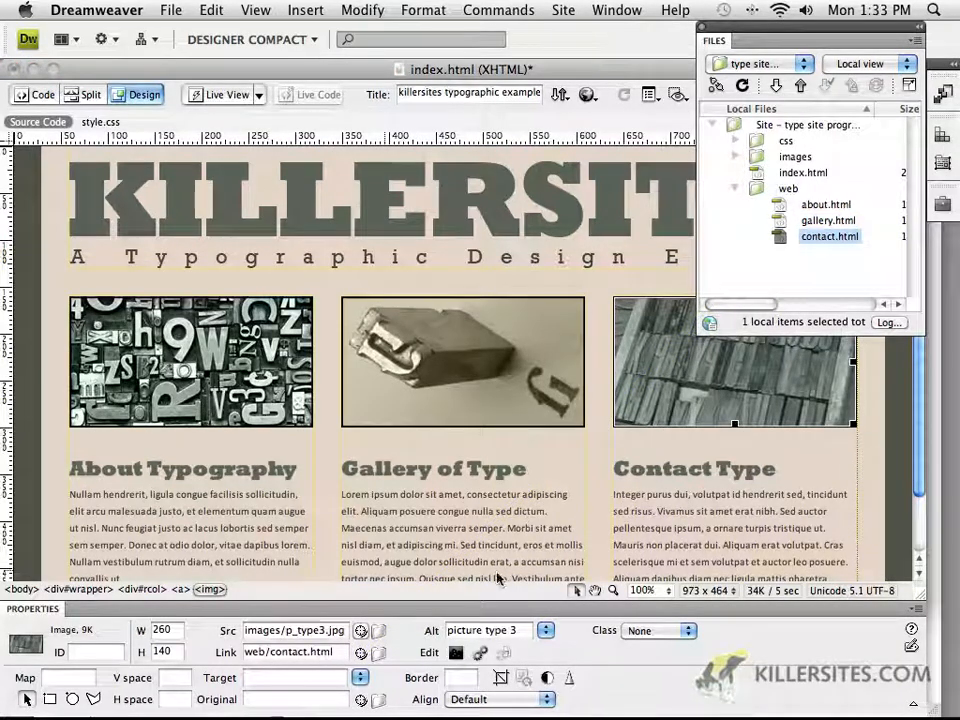
{"action": "left_click", "coordinate": [601, 445]}
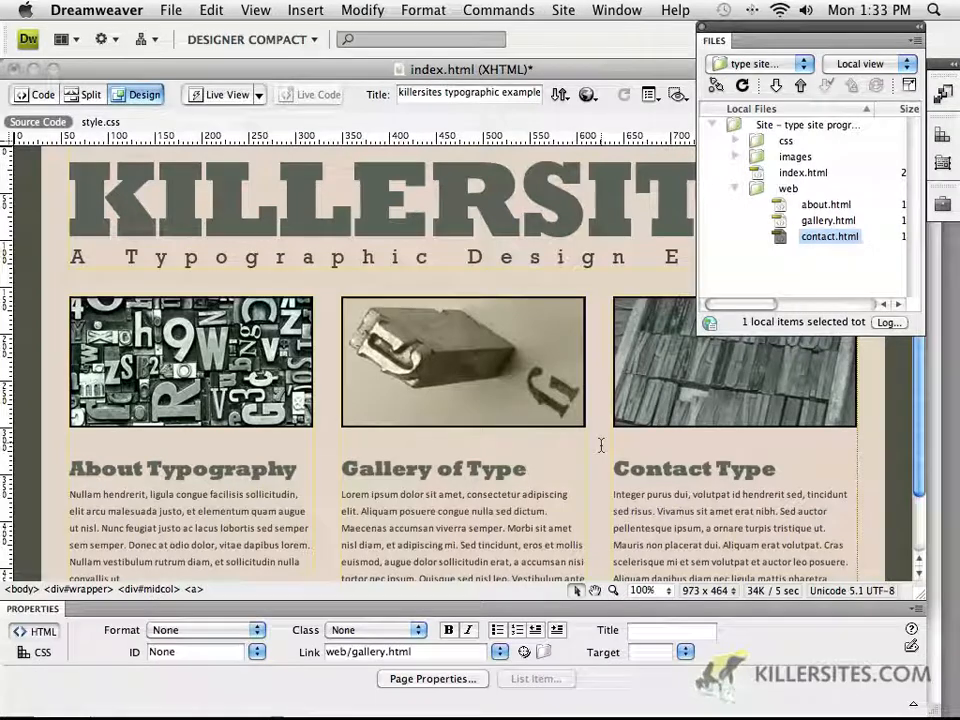
{"action": "key", "text": "super+s"}
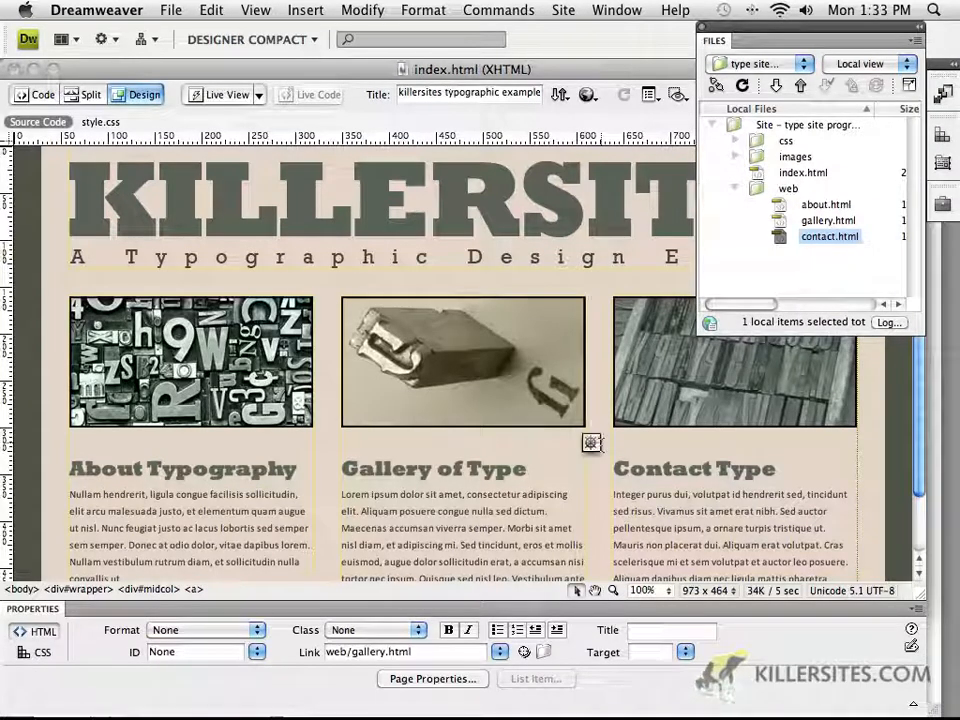
Step: Preview the home page in Firefox and test the About, Gallery and Contact image links, returning to the home page after each
{"action": "left_click", "coordinate": [588, 95]}
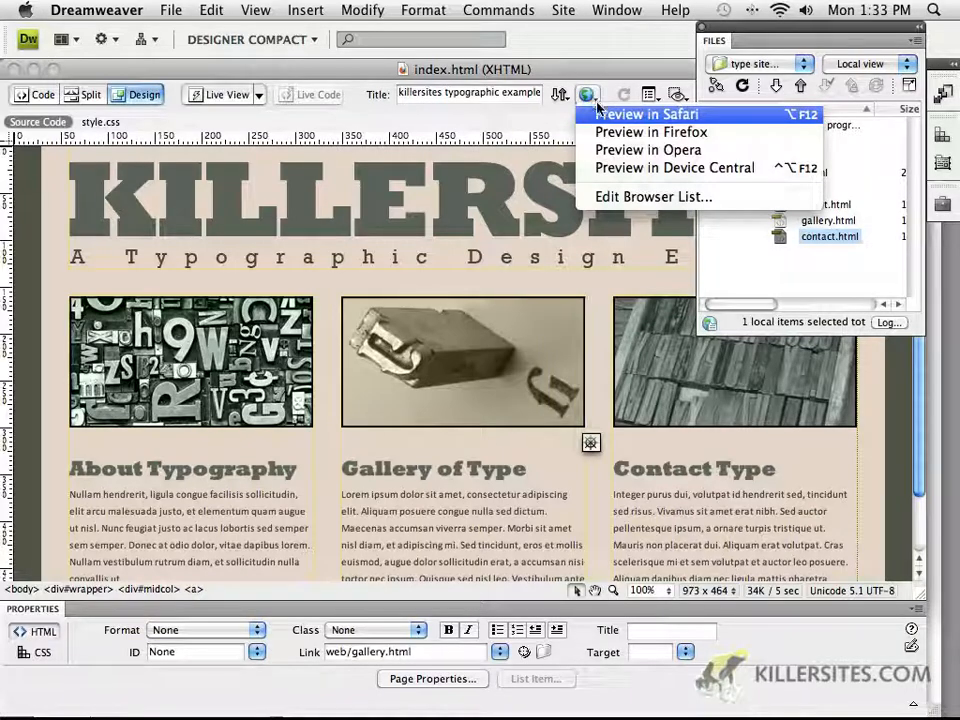
{"action": "left_click", "coordinate": [600, 132]}
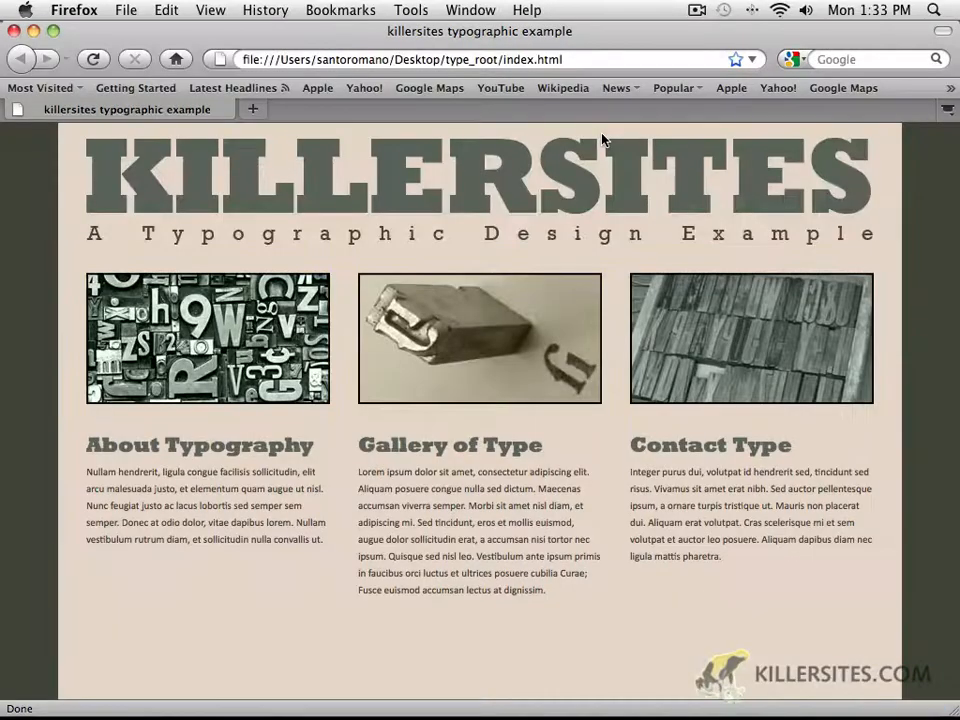
{"action": "left_click", "coordinate": [202, 347]}
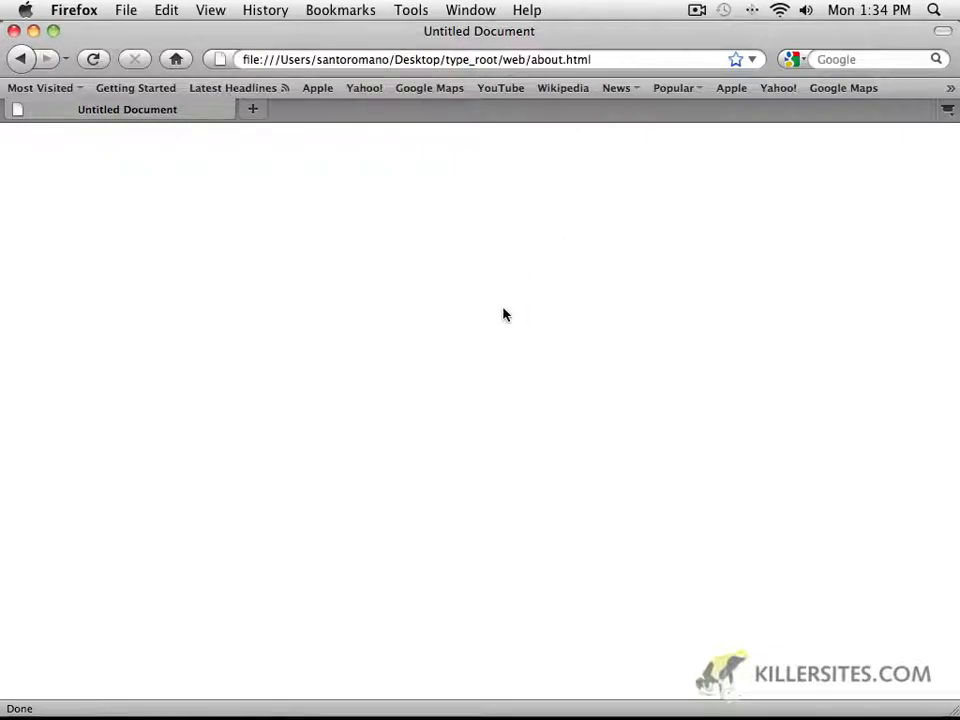
{"action": "left_click", "coordinate": [28, 60]}
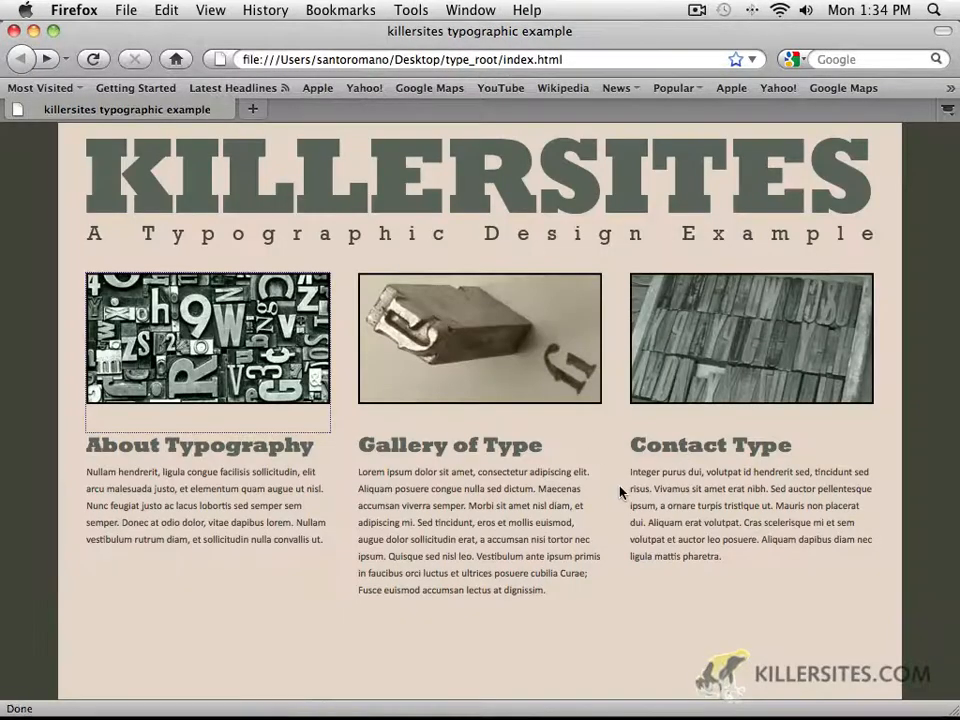
{"action": "left_click", "coordinate": [495, 426]}
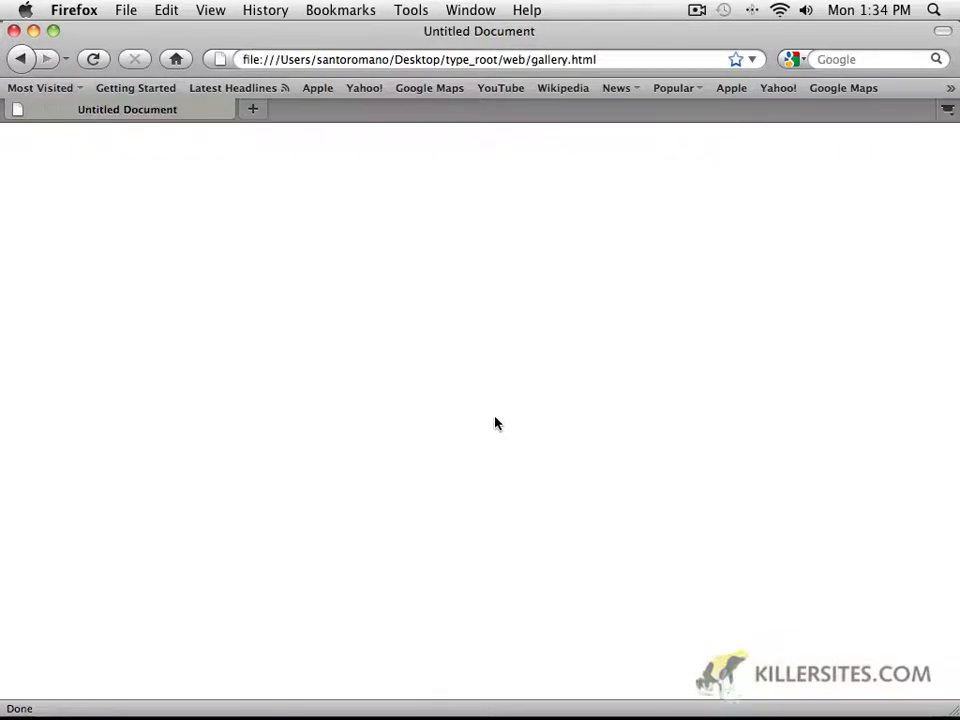
{"action": "left_click", "coordinate": [20, 60]}
{"action": "left_click", "coordinate": [681, 369]}
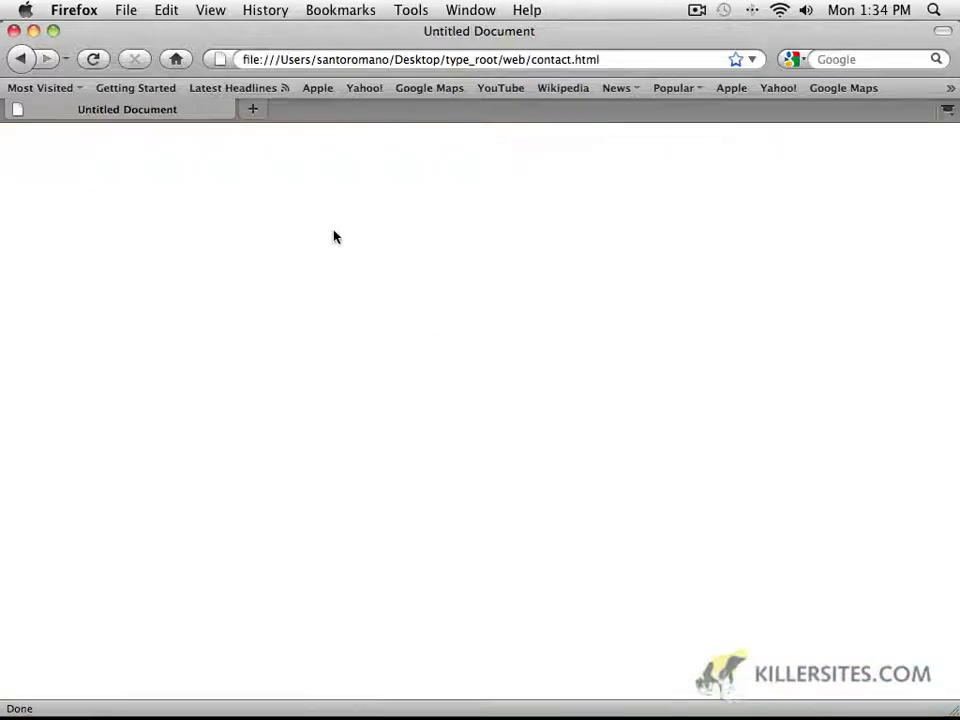
{"action": "left_click", "coordinate": [20, 59]}
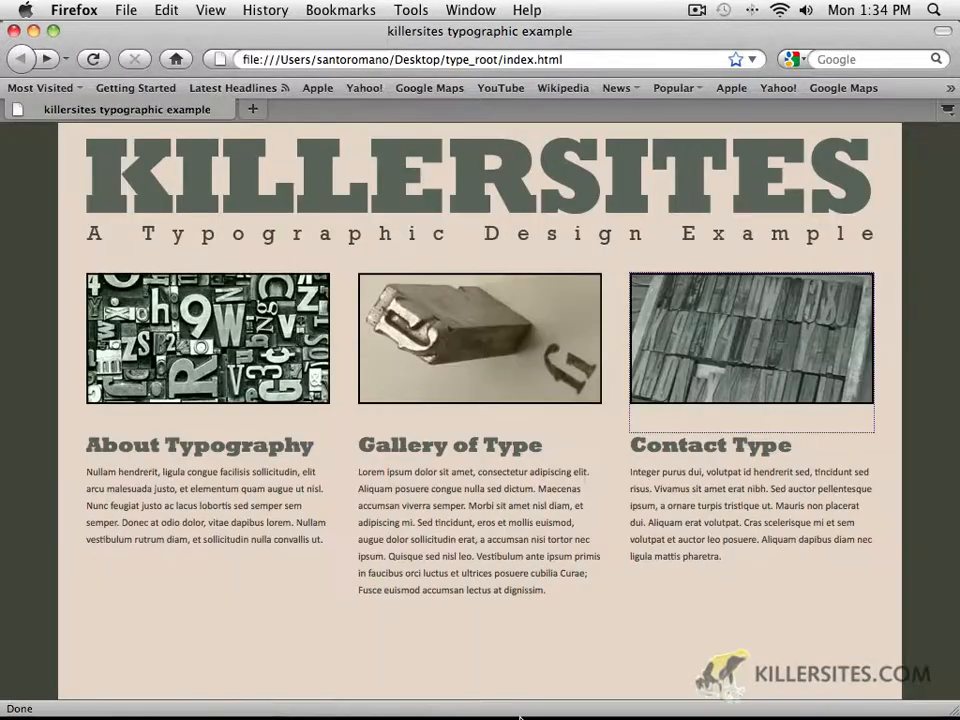
{"action": "left_click", "coordinate": [527, 681]}
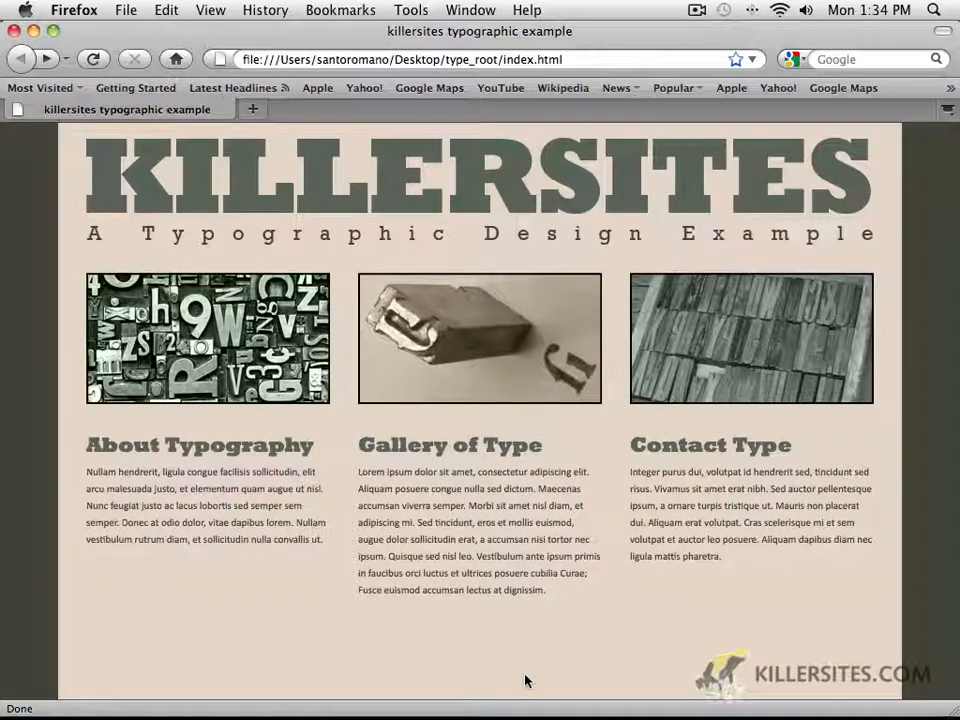